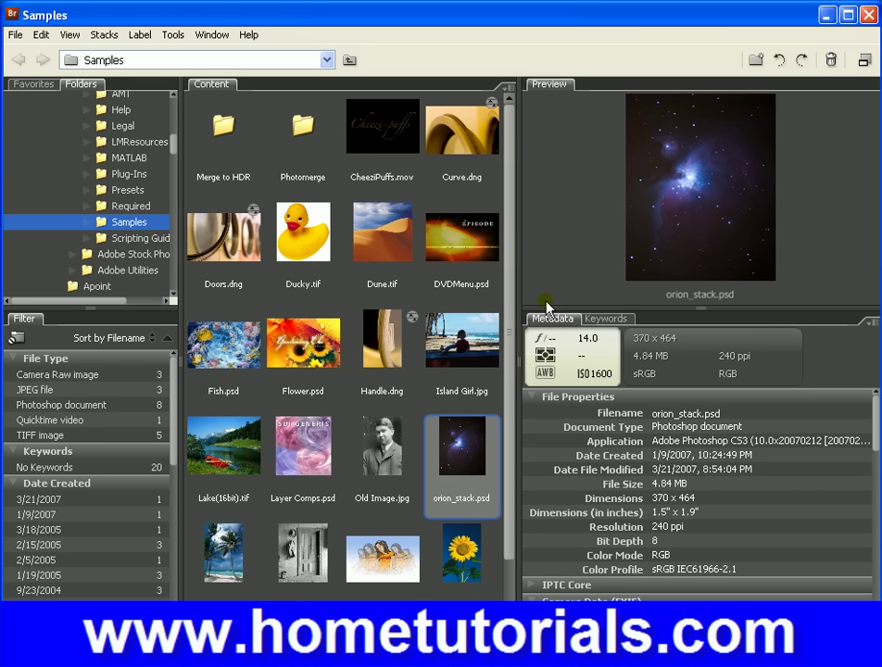
Widen the Content panel and preview Lake(16bit).tif with its file details in Bridge
{"action": "left_click_drag", "start_coordinate": [518, 305], "coordinate": [452, 310]}
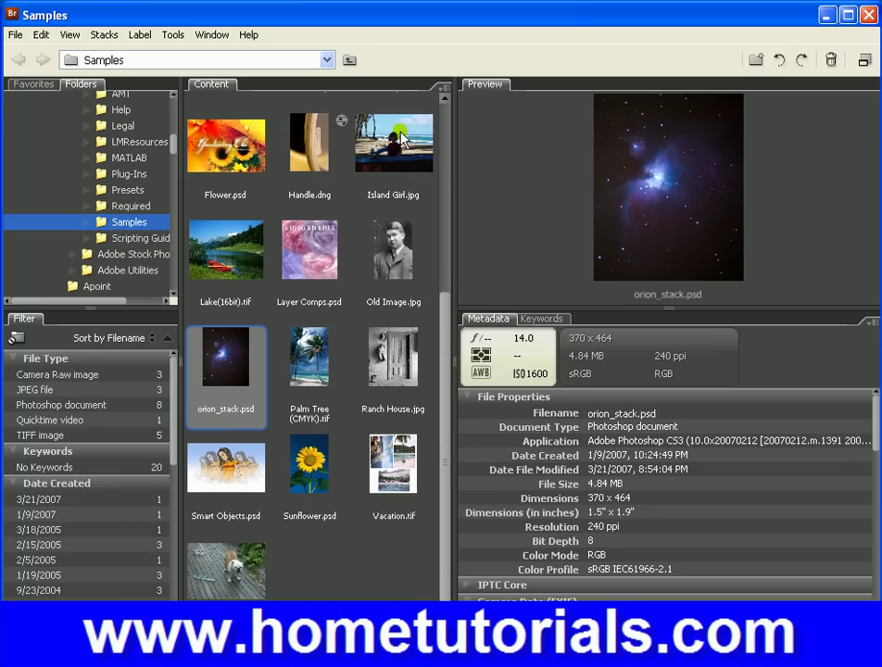
{"action": "left_click", "coordinate": [231, 271]}
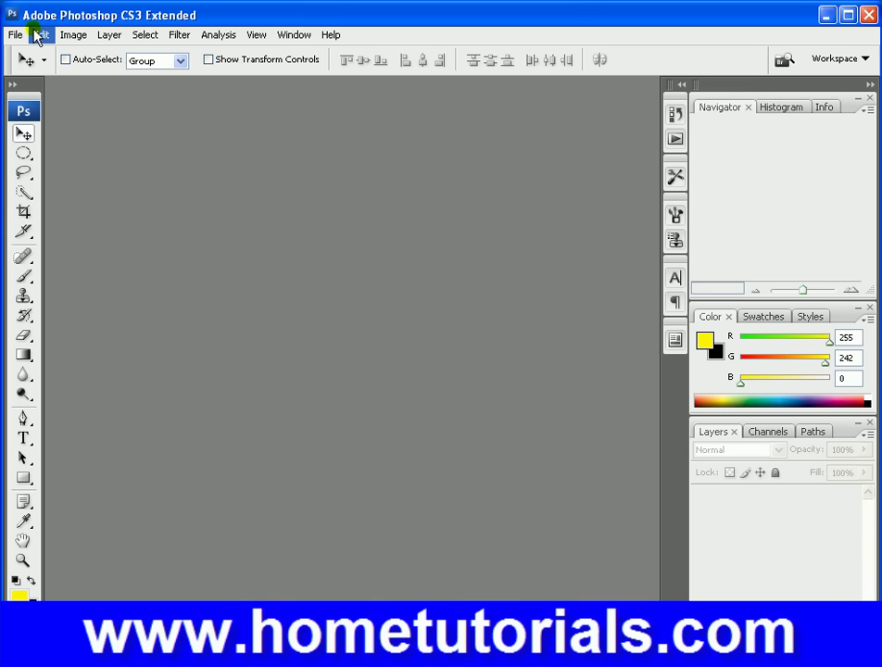
Open Lake(16bit).tif from Bridge in Photoshop as an RGB/16 document
{"action": "left_click", "coordinate": [39, 36]}
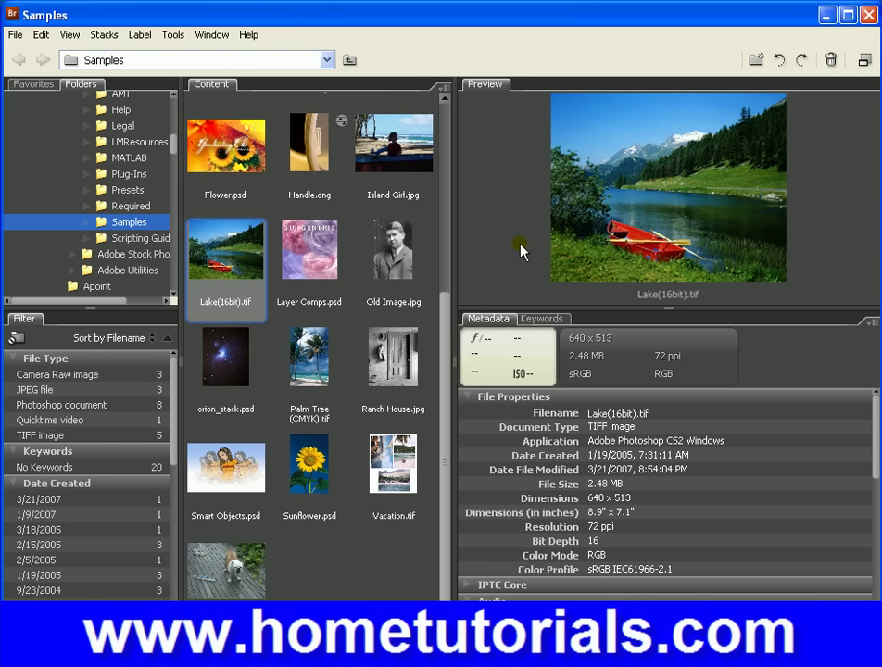
{"action": "double_click", "coordinate": [209, 273]}
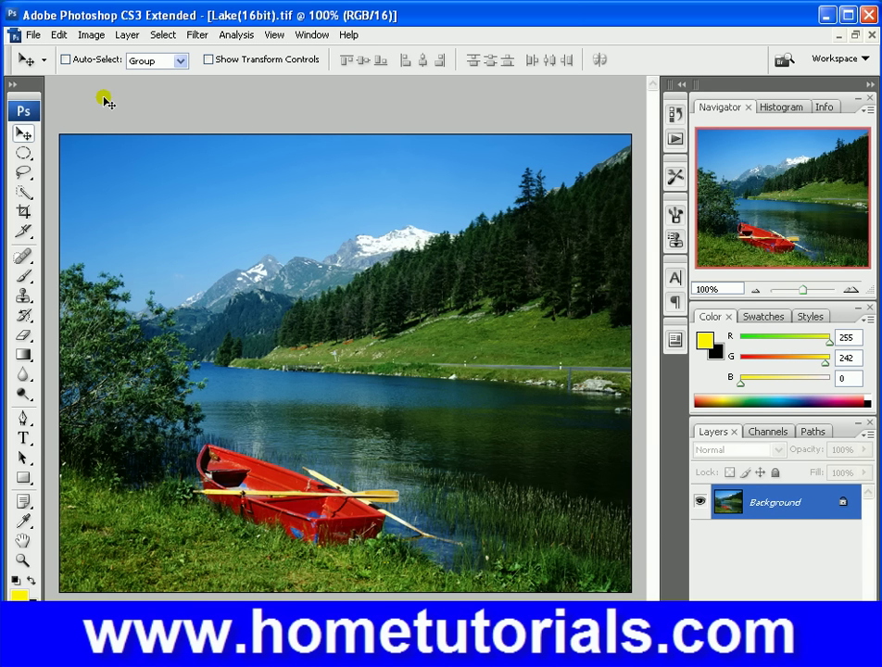
{"action": "left_click", "coordinate": [92, 37]}
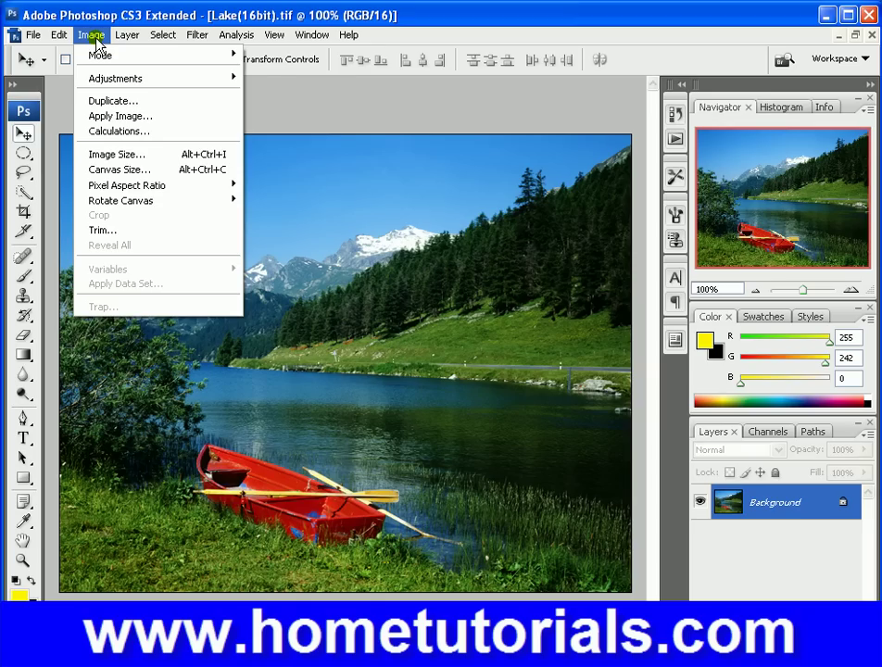
{"action": "mouse_move", "coordinate": [102, 54]}
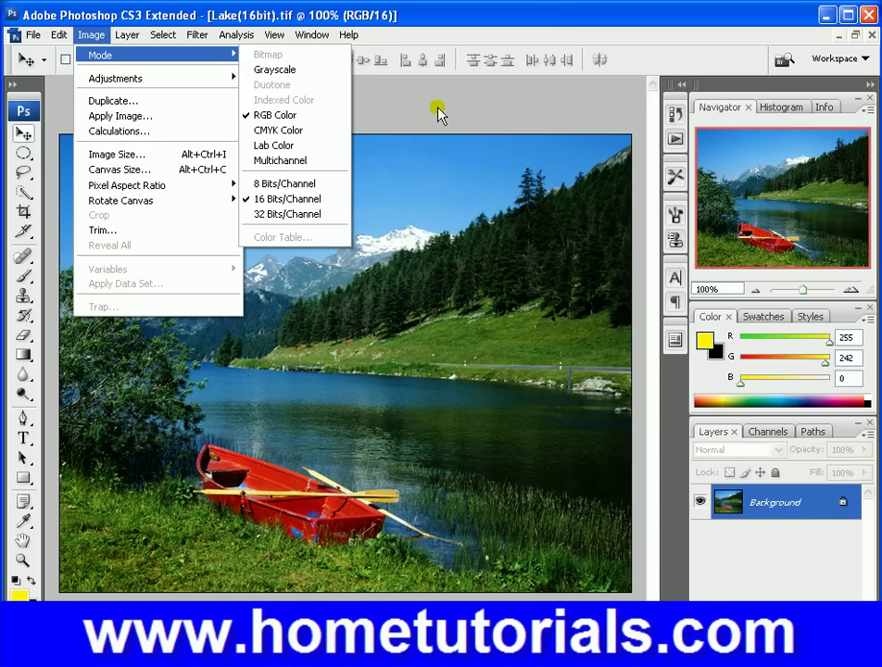
{"action": "left_click", "coordinate": [310, 116]}
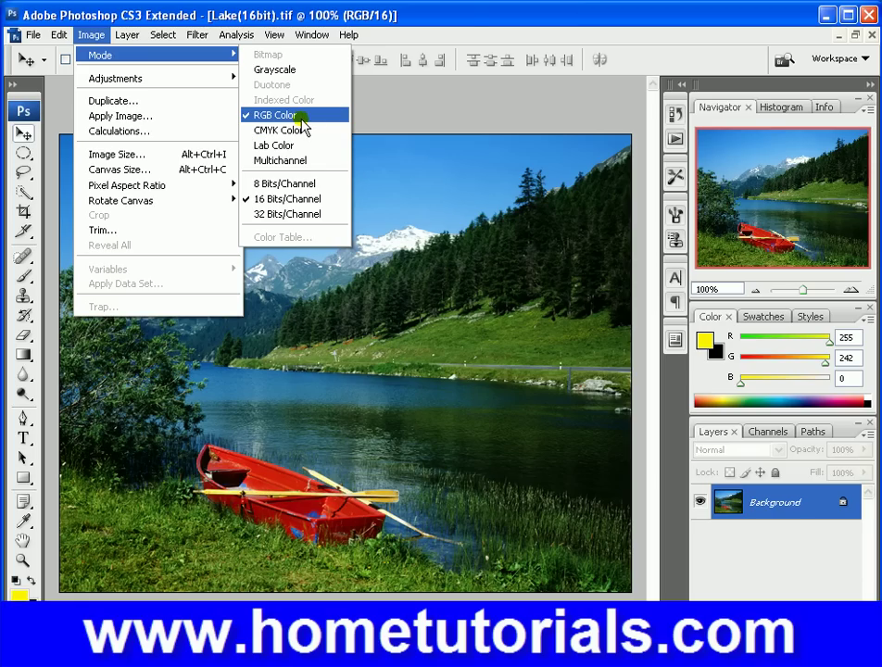
{"action": "left_click", "coordinate": [473, 26]}
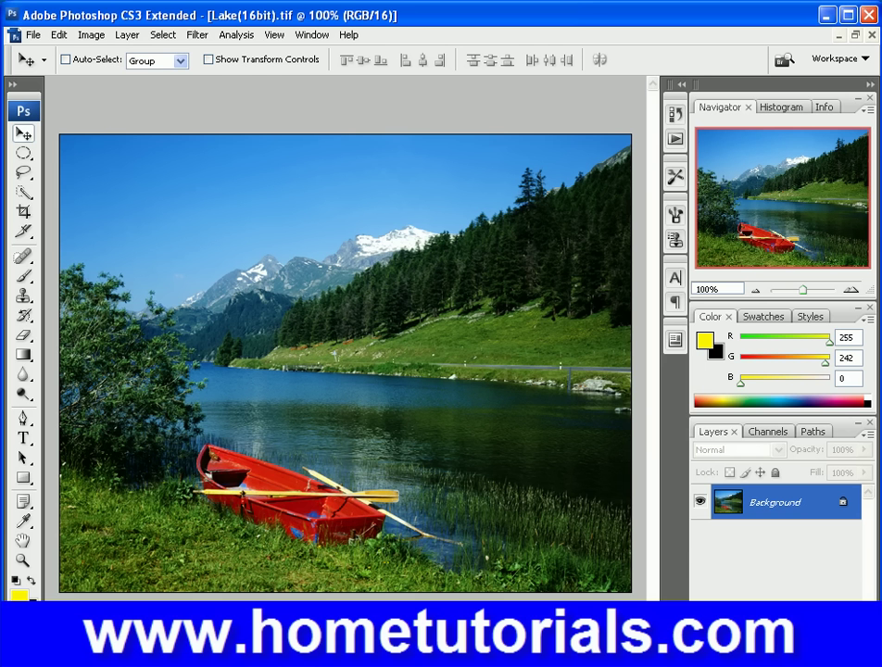
{"action": "left_click", "coordinate": [35, 36]}
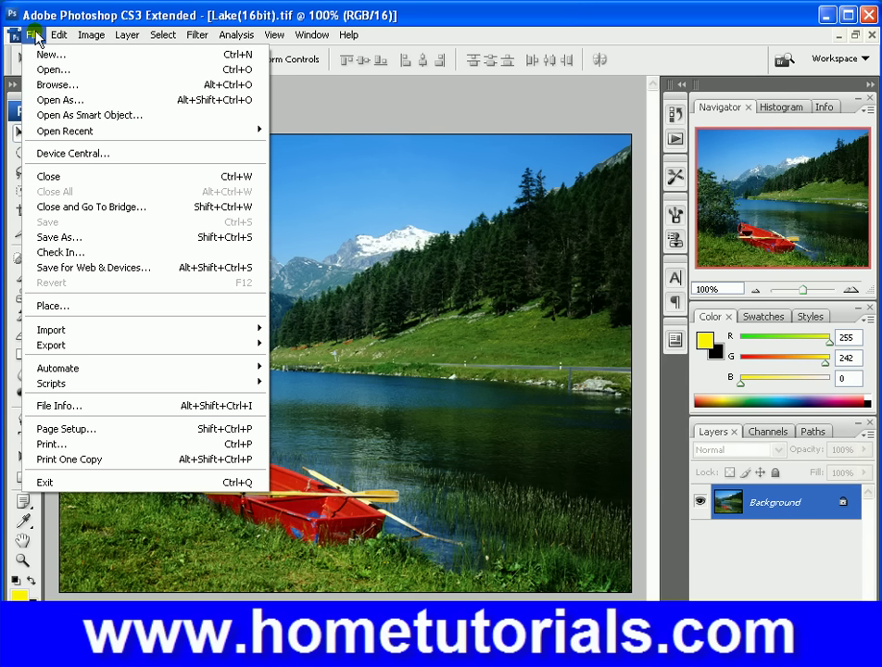
{"action": "left_click", "coordinate": [47, 54]}
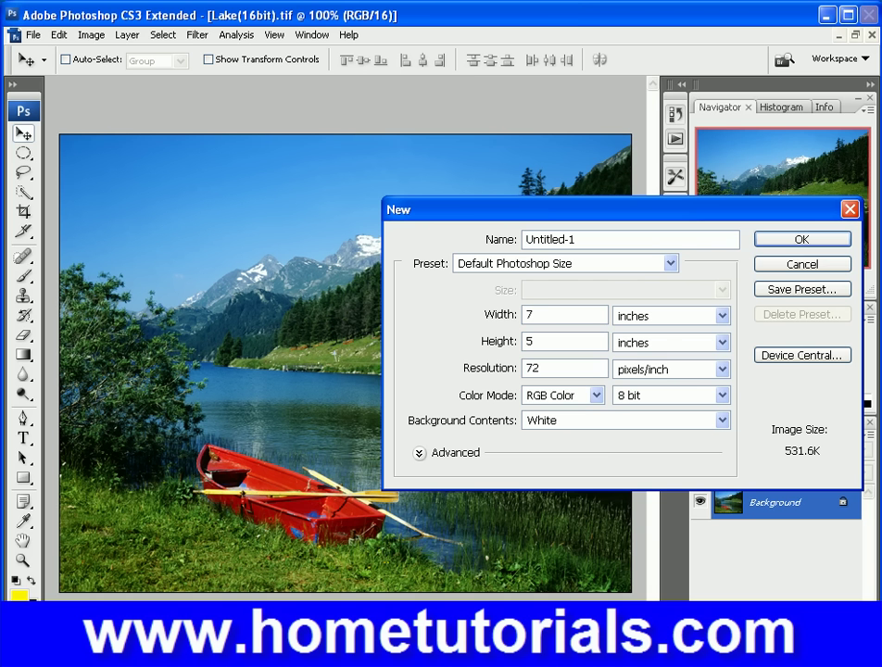
{"action": "left_click", "coordinate": [541, 314]}
{"action": "left_click", "coordinate": [676, 319]}
{"action": "left_click", "coordinate": [676, 319]}
{"action": "left_click", "coordinate": [676, 318]}
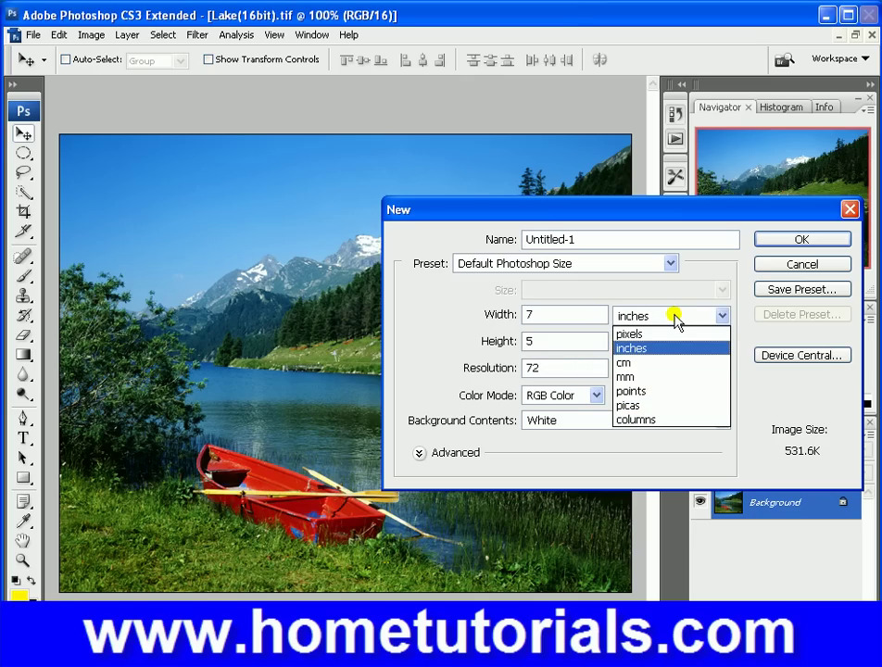
{"action": "left_click", "coordinate": [676, 319]}
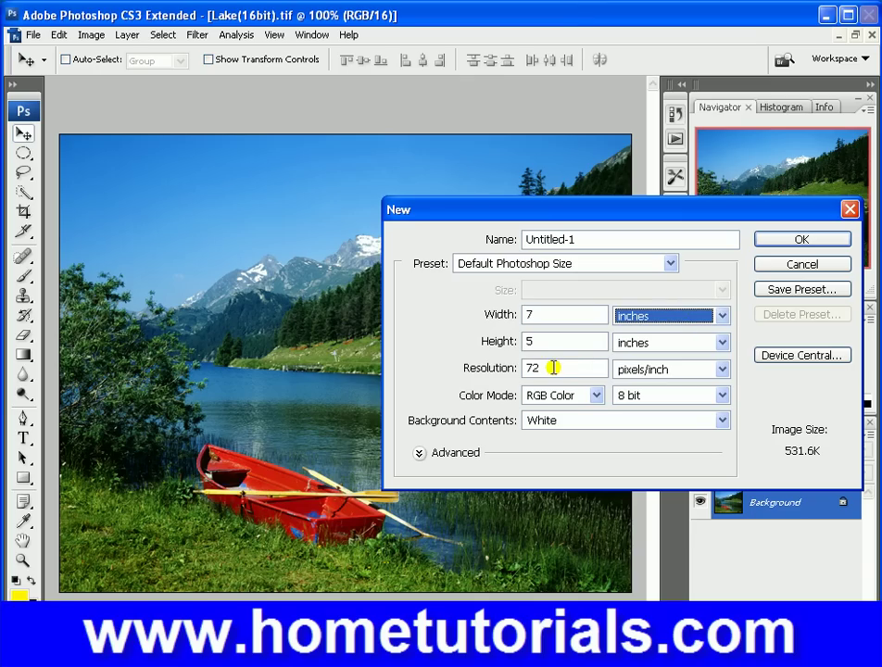
{"action": "left_click", "coordinate": [510, 372]}
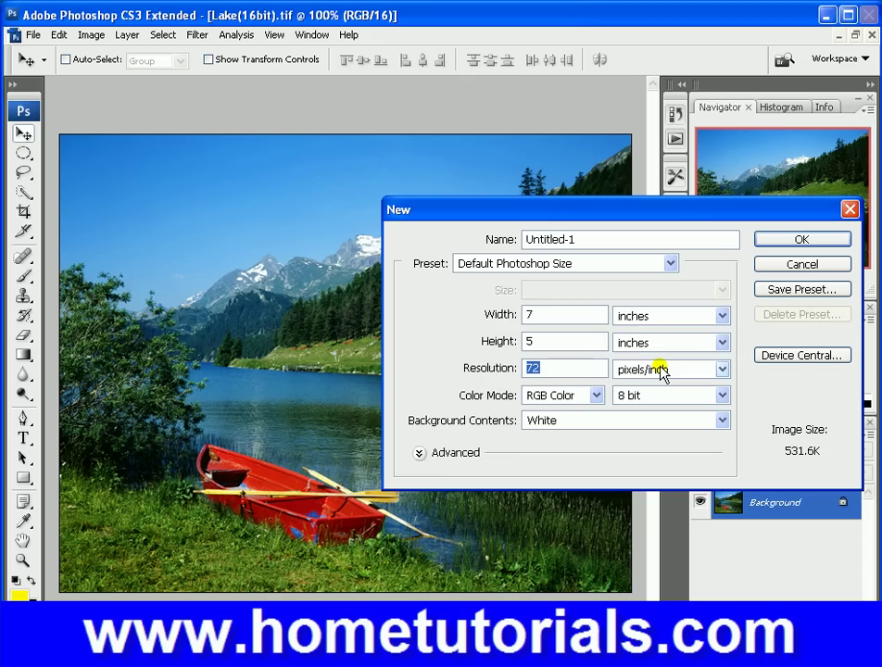
{"action": "left_click", "coordinate": [722, 395]}
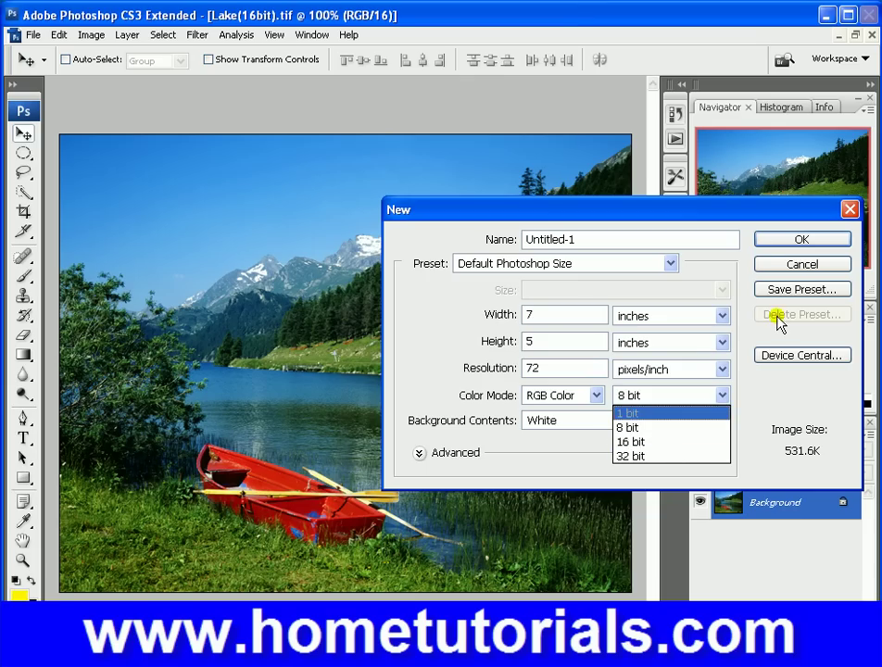
{"action": "left_click", "coordinate": [803, 267]}
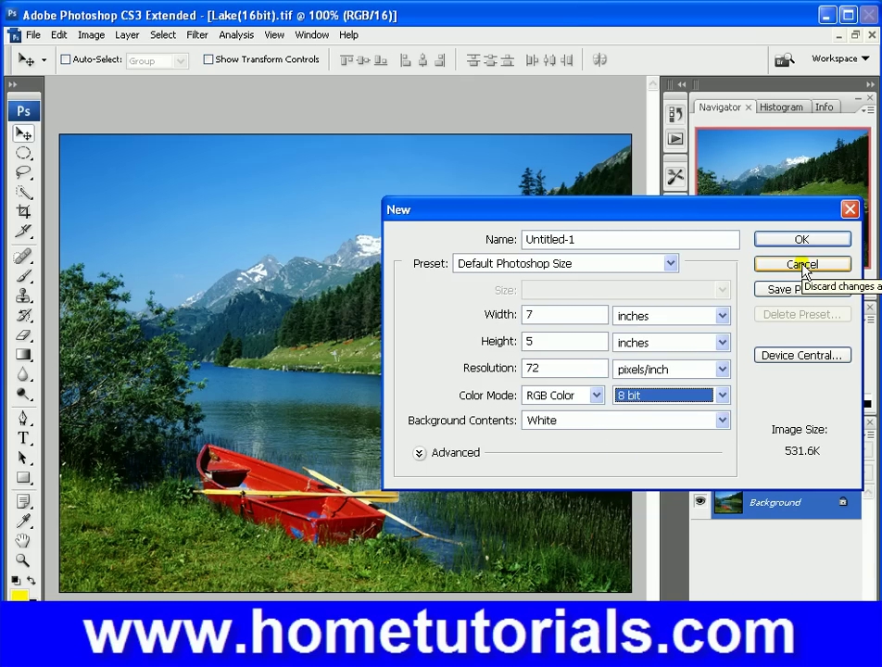
{"action": "left_click", "coordinate": [803, 266]}
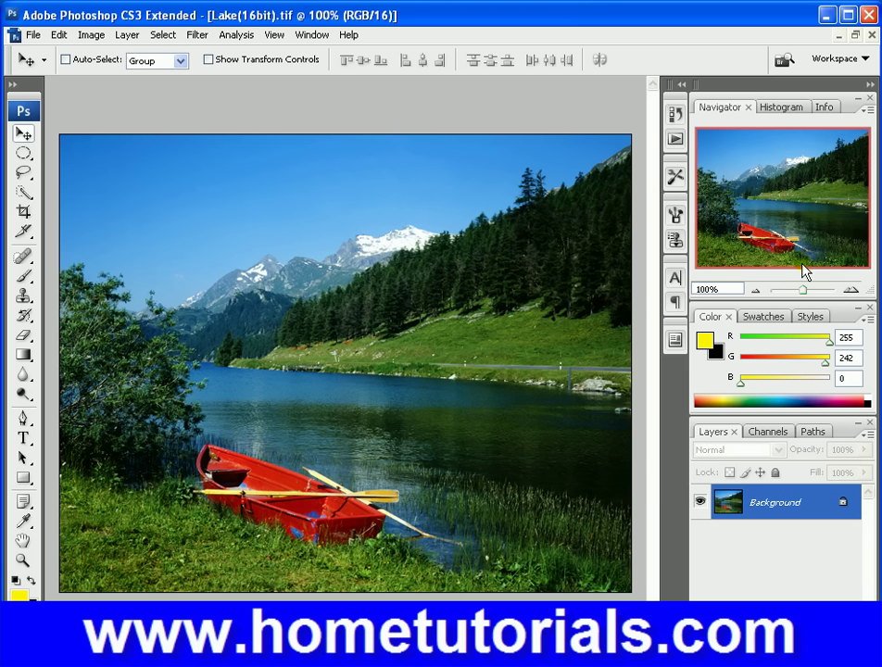
{"action": "left_click", "coordinate": [197, 37]}
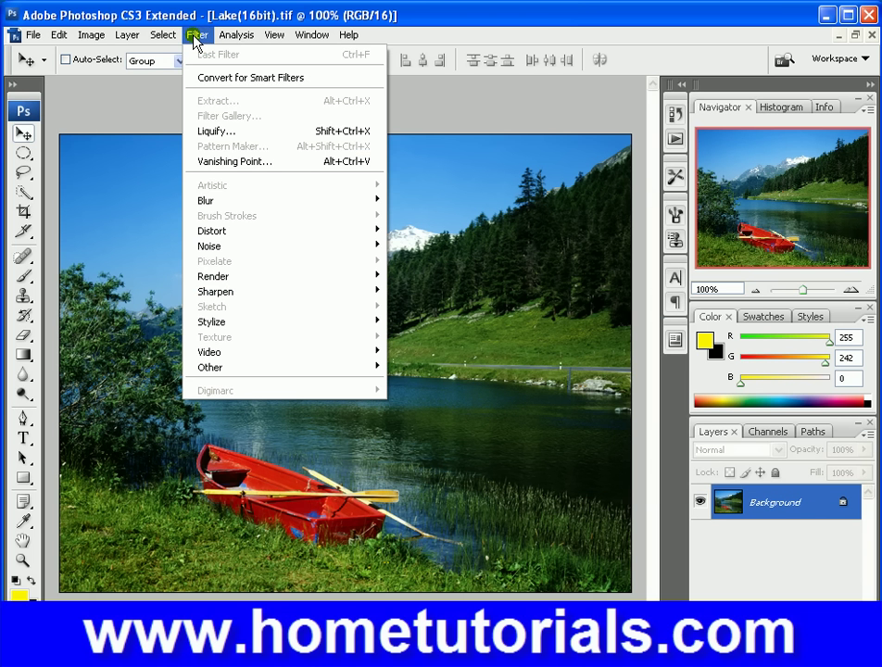
Convert the image to 8 Bits/Channel and check which filters remain available
{"action": "mouse_move", "coordinate": [92, 43]}
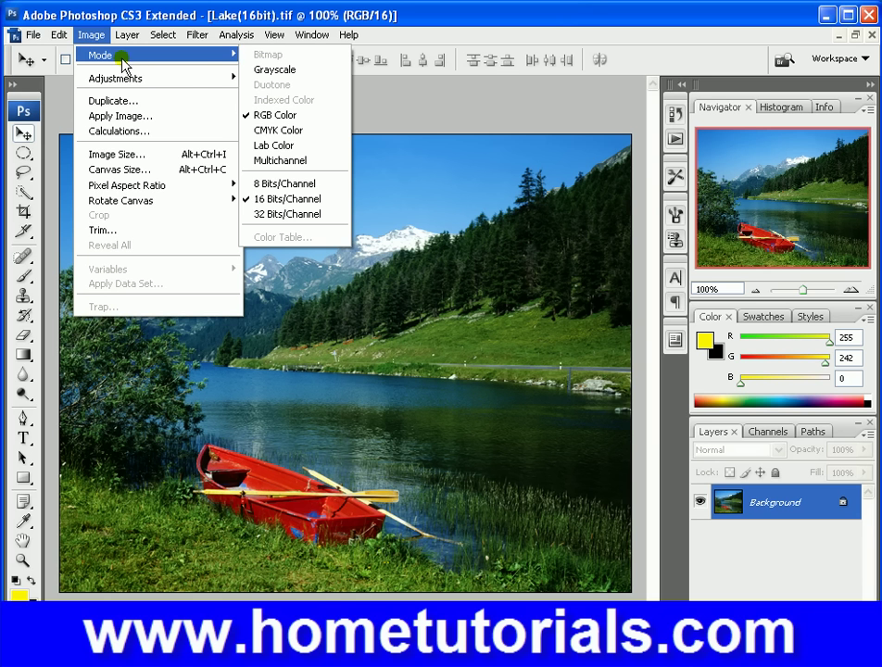
{"action": "left_click", "coordinate": [288, 184]}
{"action": "left_click", "coordinate": [196, 35]}
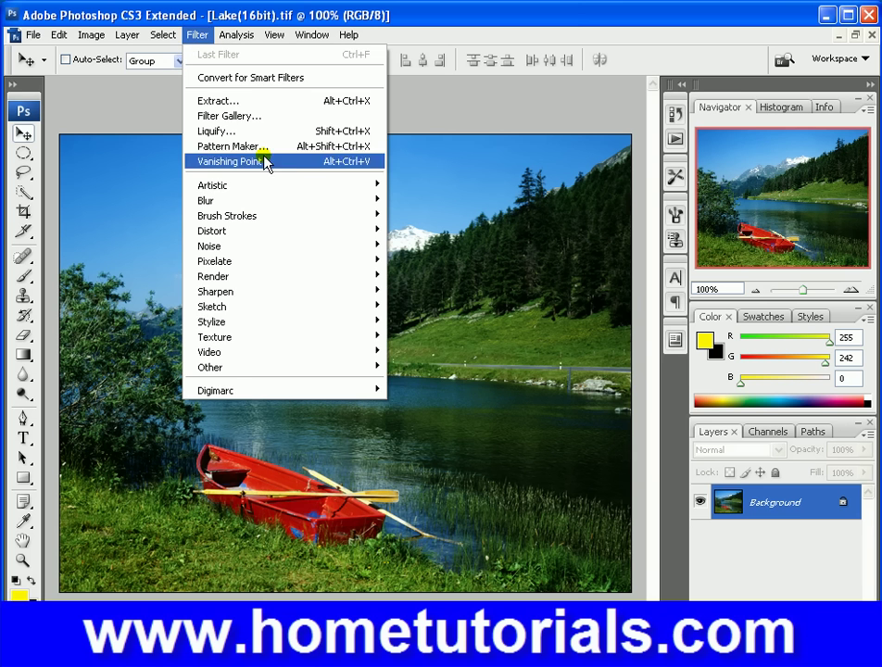
{"action": "mouse_move", "coordinate": [316, 297]}
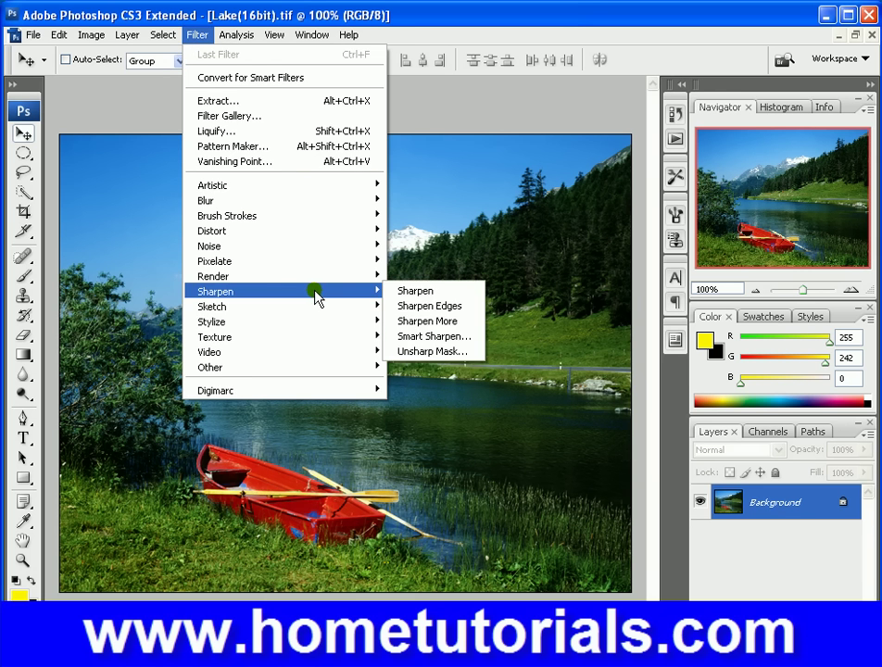
Convert the image to 32 Bits/Channel and review which filters still work
{"action": "mouse_move", "coordinate": [83, 41]}
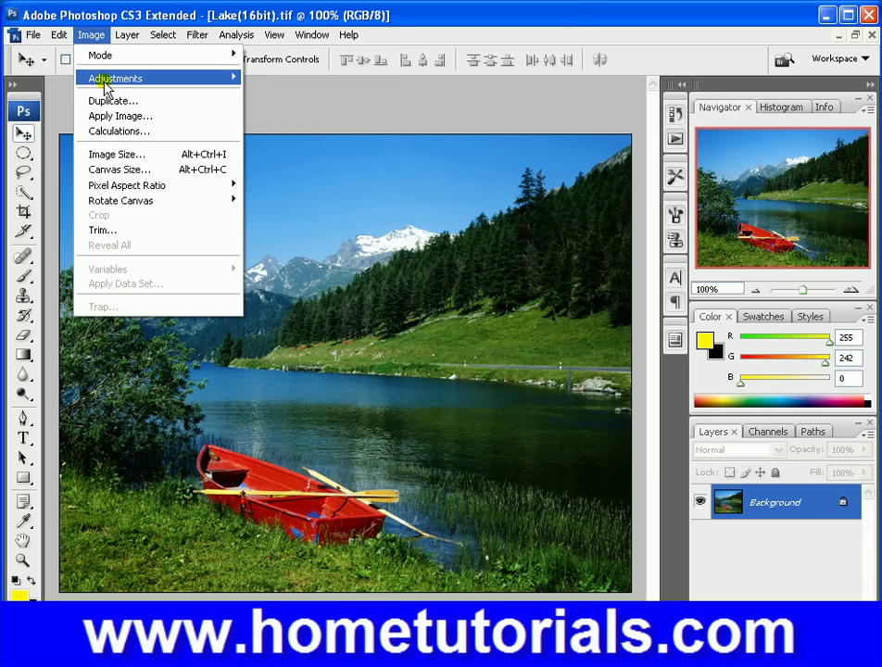
{"action": "mouse_move", "coordinate": [112, 57]}
{"action": "left_click", "coordinate": [342, 217]}
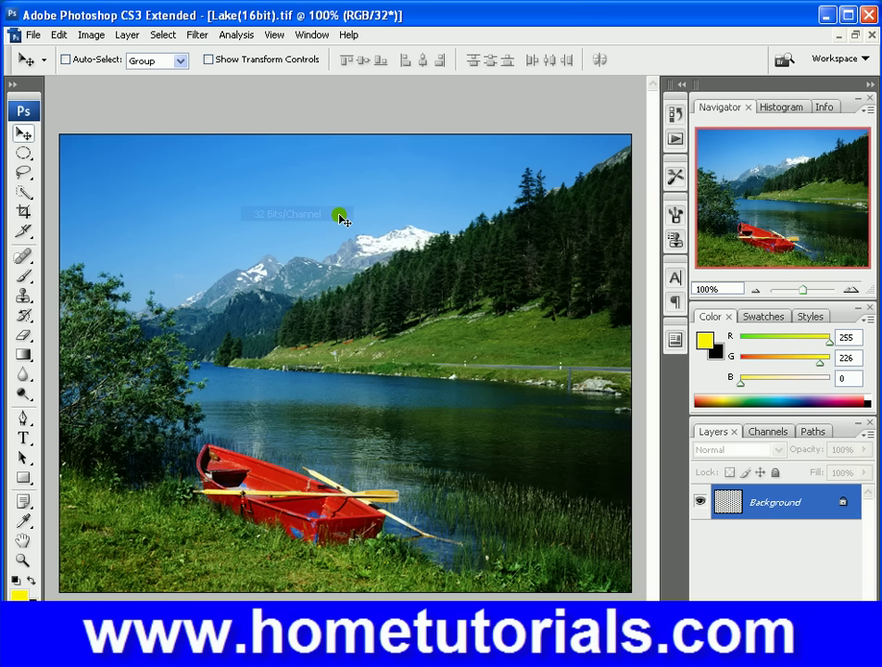
{"action": "left_click", "coordinate": [192, 35]}
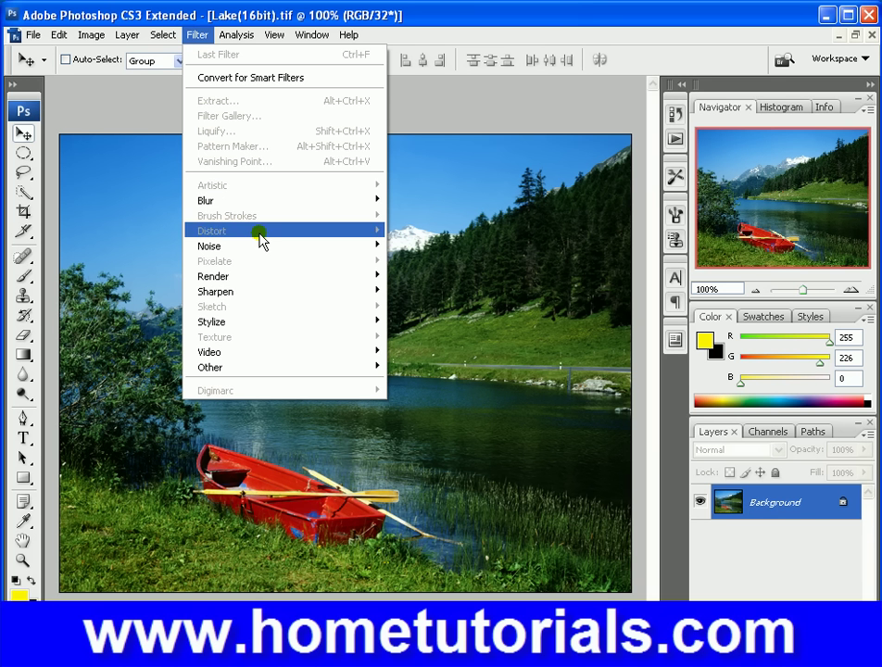
{"action": "mouse_move", "coordinate": [280, 290]}
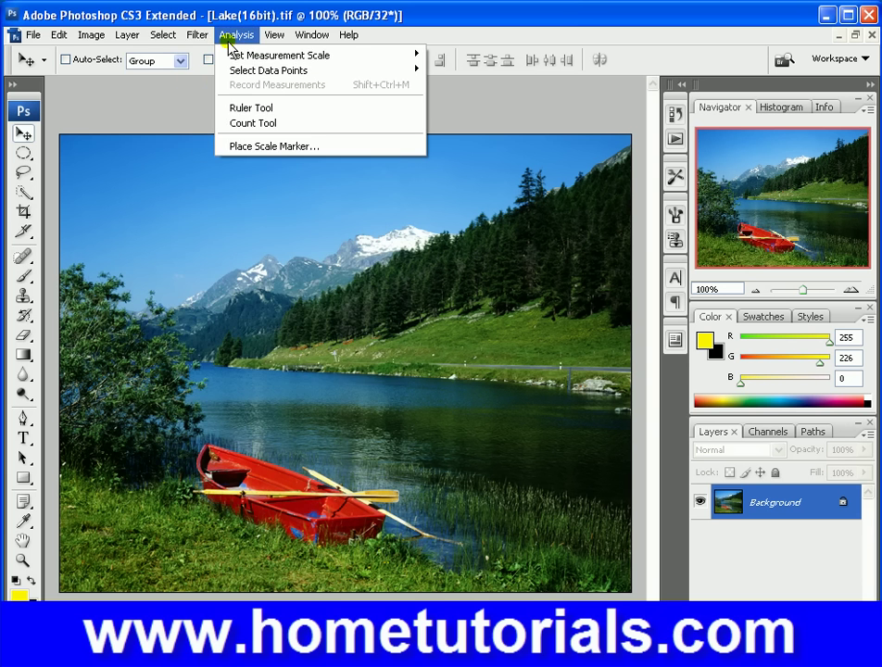
{"action": "left_click", "coordinate": [128, 37]}
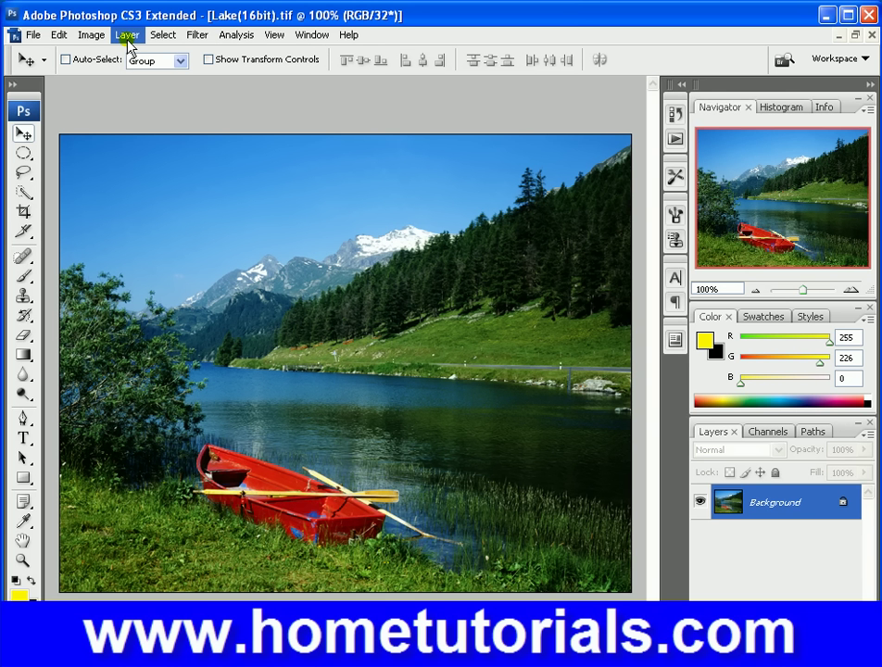
{"action": "left_click", "coordinate": [33, 36]}
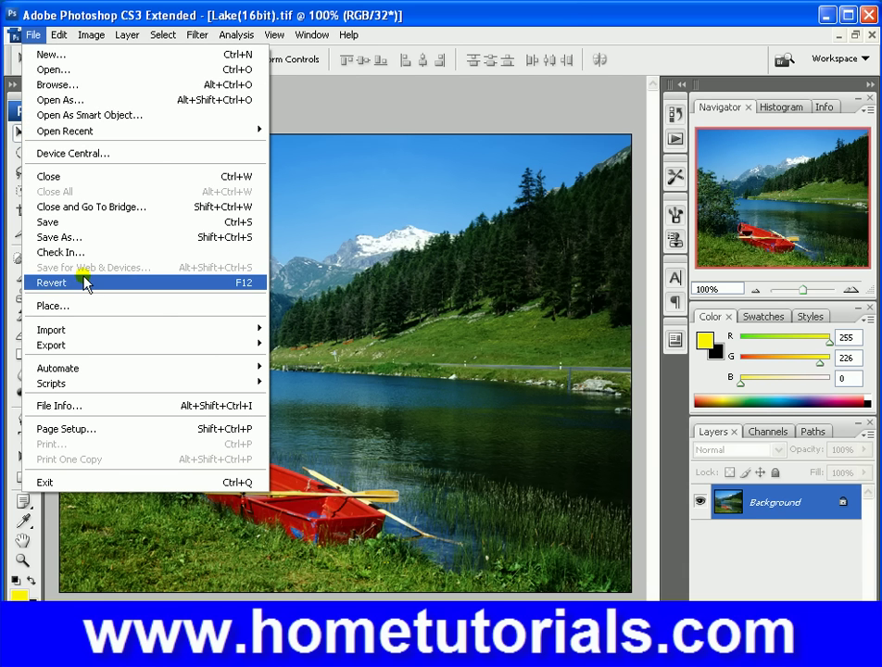
{"action": "left_click", "coordinate": [89, 243]}
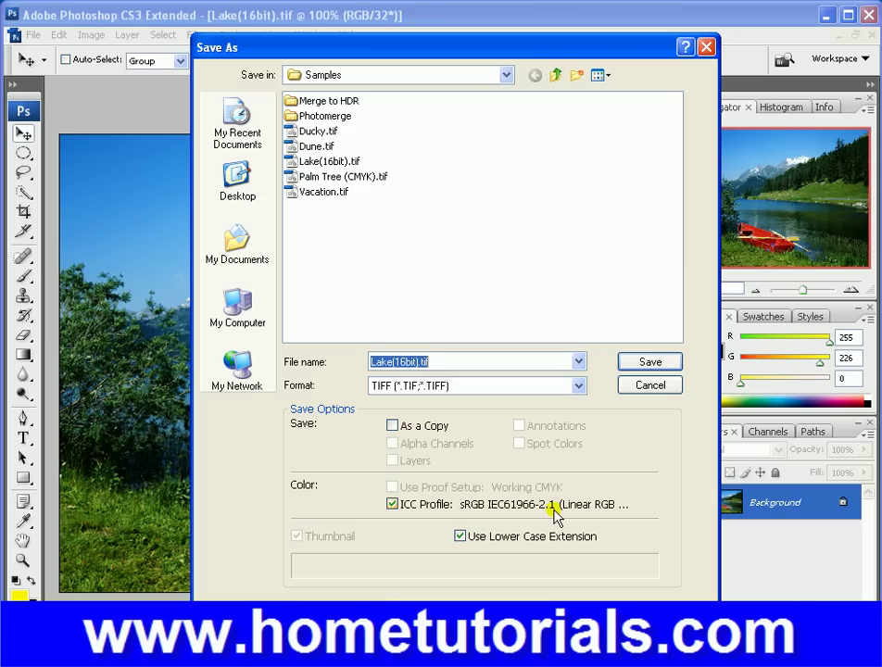
{"action": "left_click", "coordinate": [578, 387]}
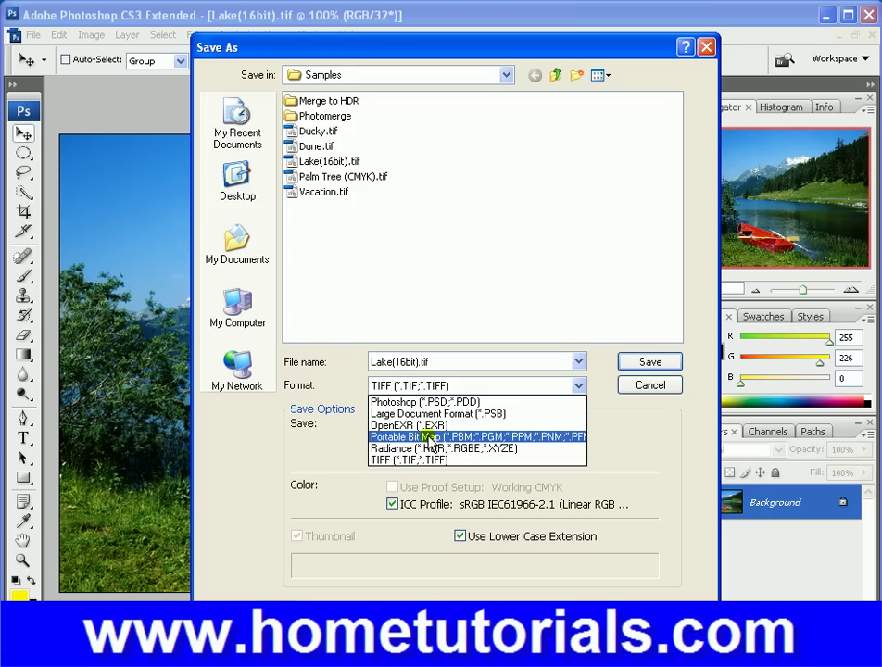
{"action": "left_click", "coordinate": [554, 414]}
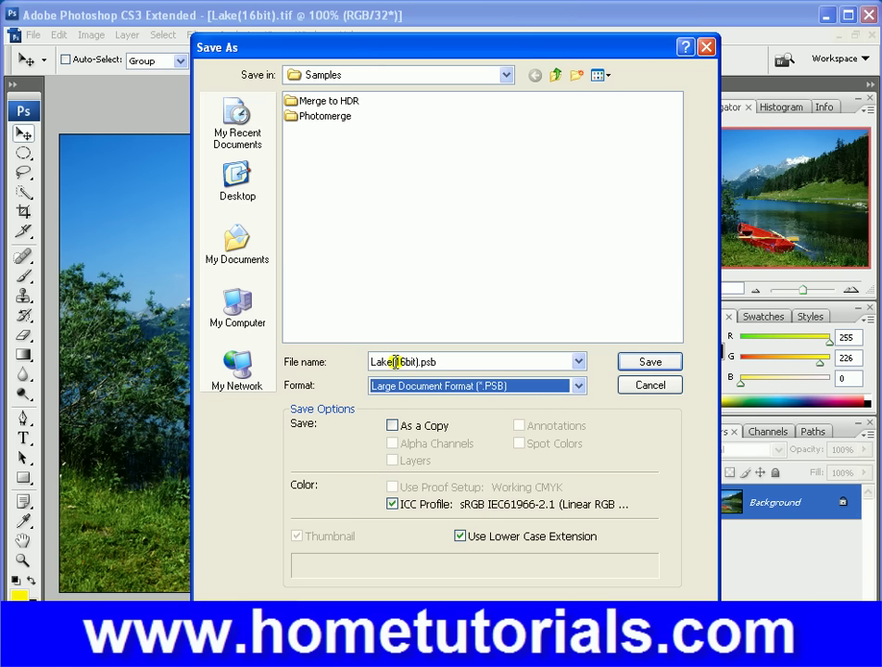
{"action": "left_click", "coordinate": [657, 391]}
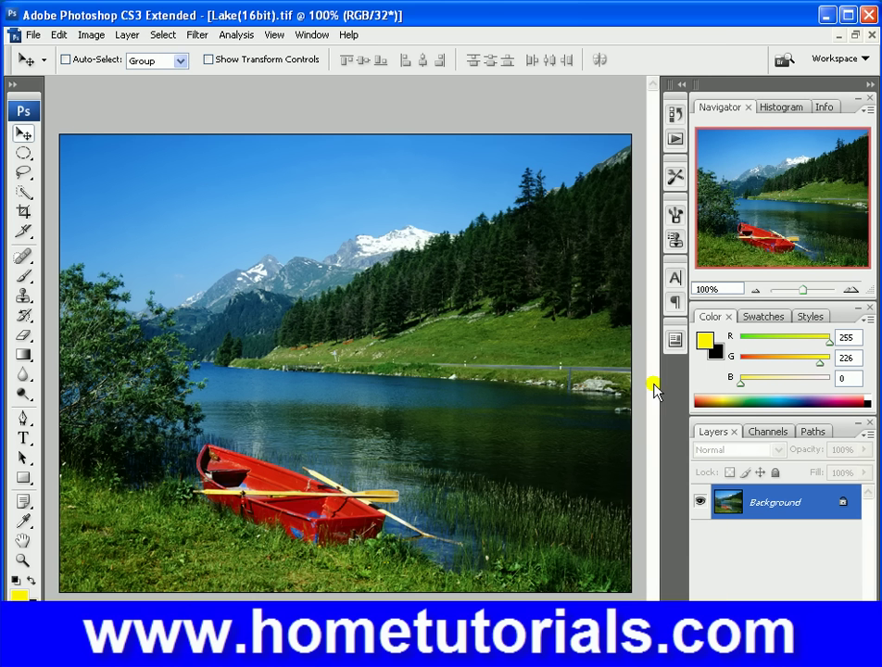
Convert the 32-bit image to 8 Bits/Channel, accepting HDR Conversion at exposure 0.00 and gamma 1.00
{"action": "left_click", "coordinate": [93, 37]}
{"action": "mouse_move", "coordinate": [161, 56]}
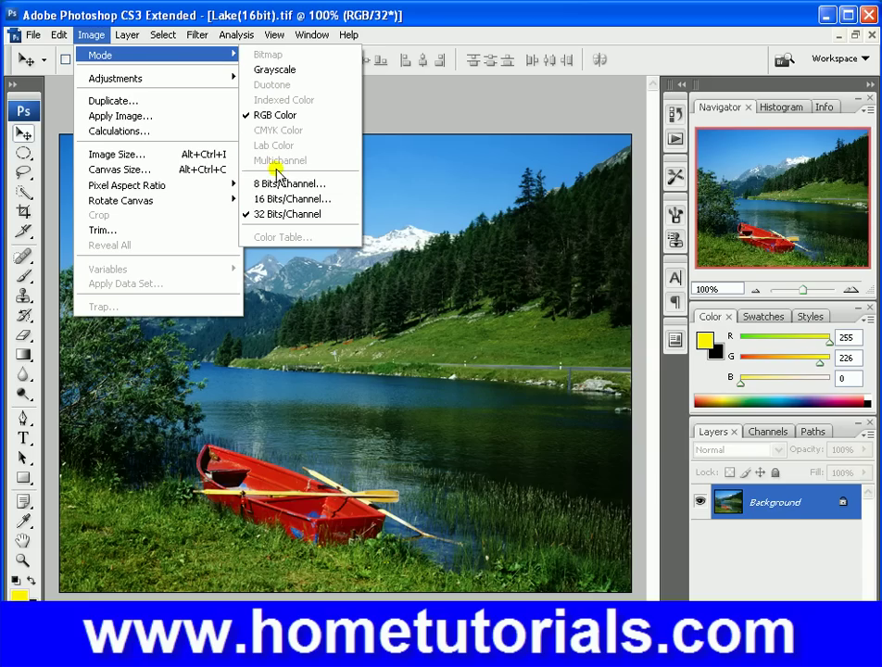
{"action": "left_click", "coordinate": [285, 184]}
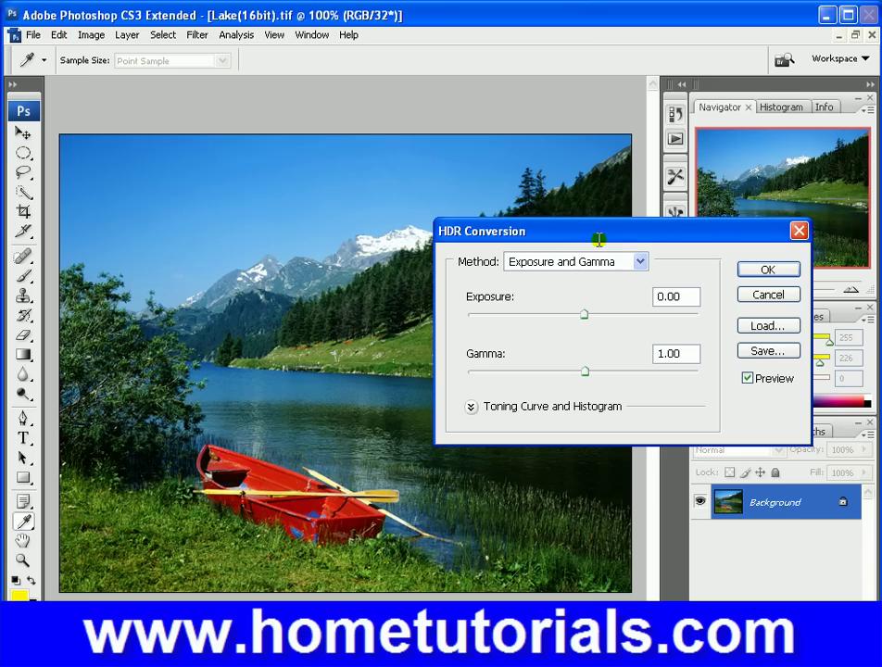
{"action": "left_click", "coordinate": [767, 270]}
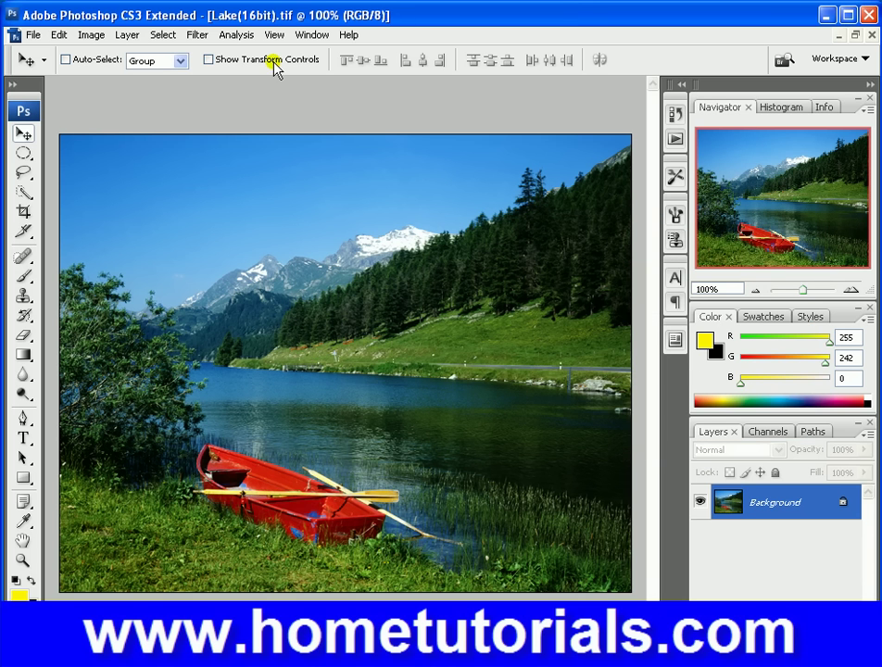
Review the Filter menu again to see which filters are available at 8 bits
{"action": "left_click", "coordinate": [196, 34]}
{"action": "mouse_move", "coordinate": [281, 304]}
{"action": "left_click", "coordinate": [610, 16]}
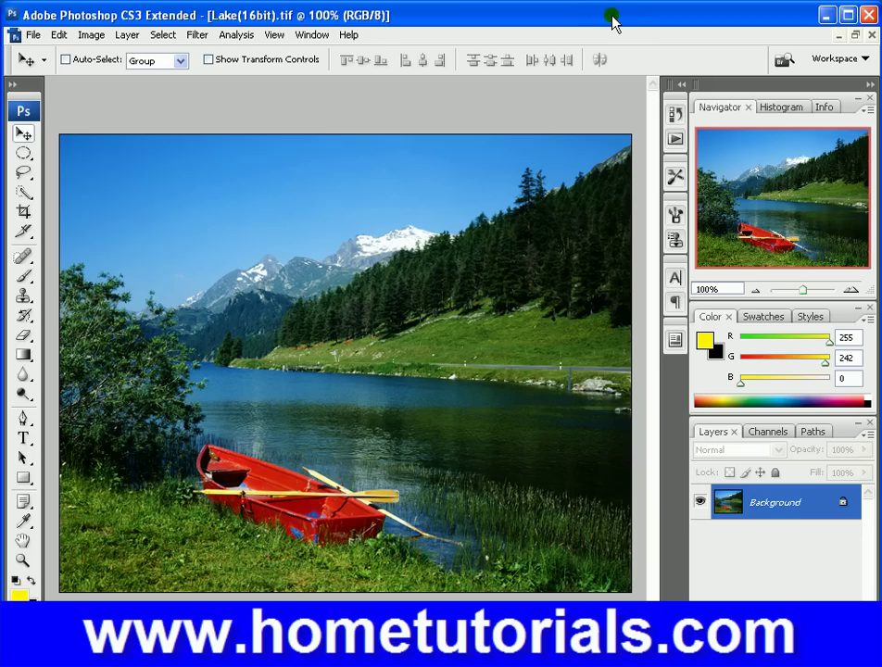